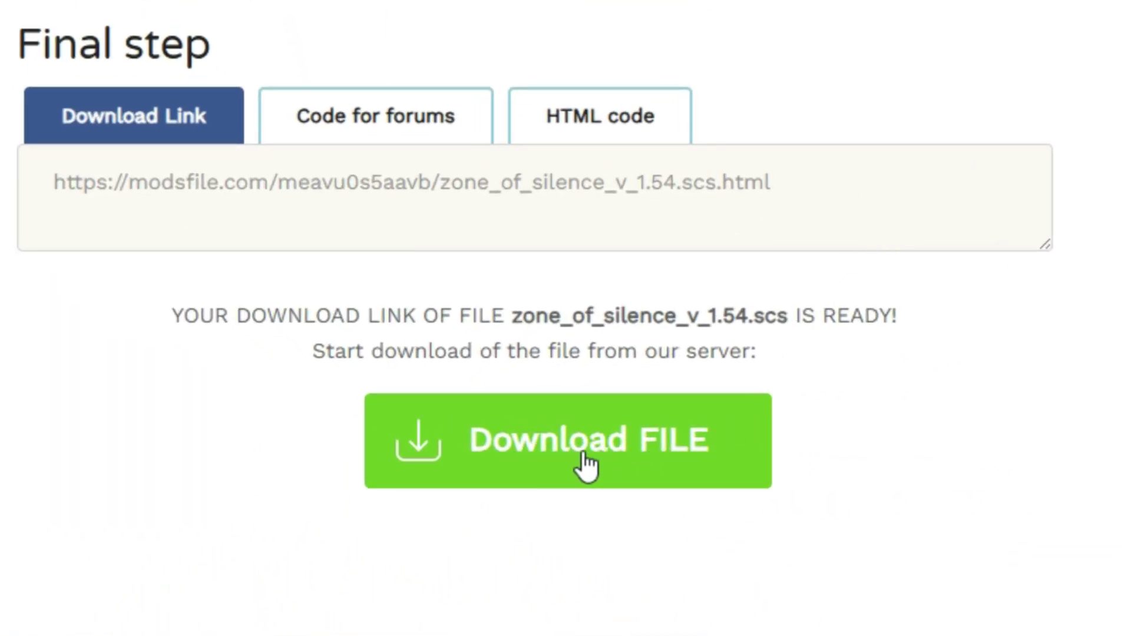
Download zone_of_silence_v_1.54.scs (531 MB) from Modsfile.com and show it in its Downloads folder.
click(584, 455)
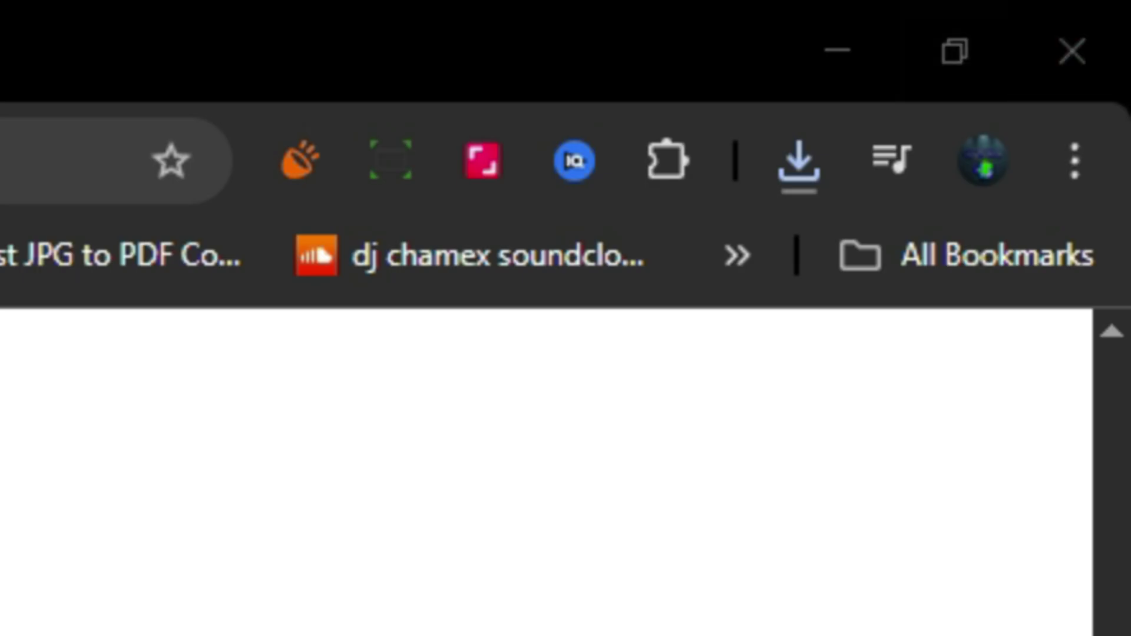
click(799, 165)
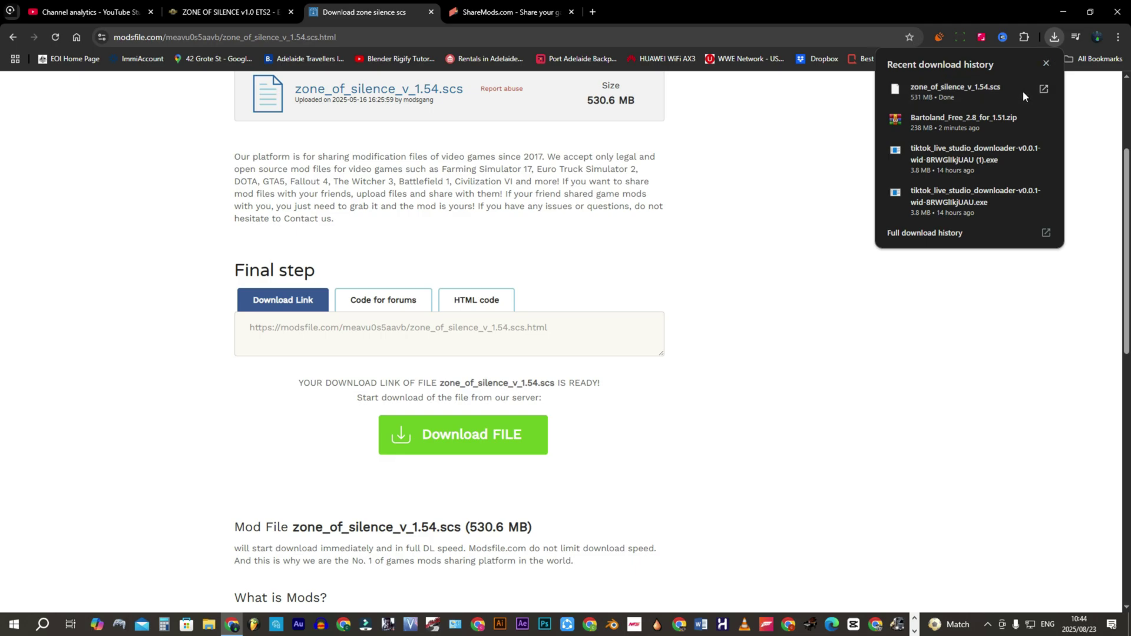
click(662, 384)
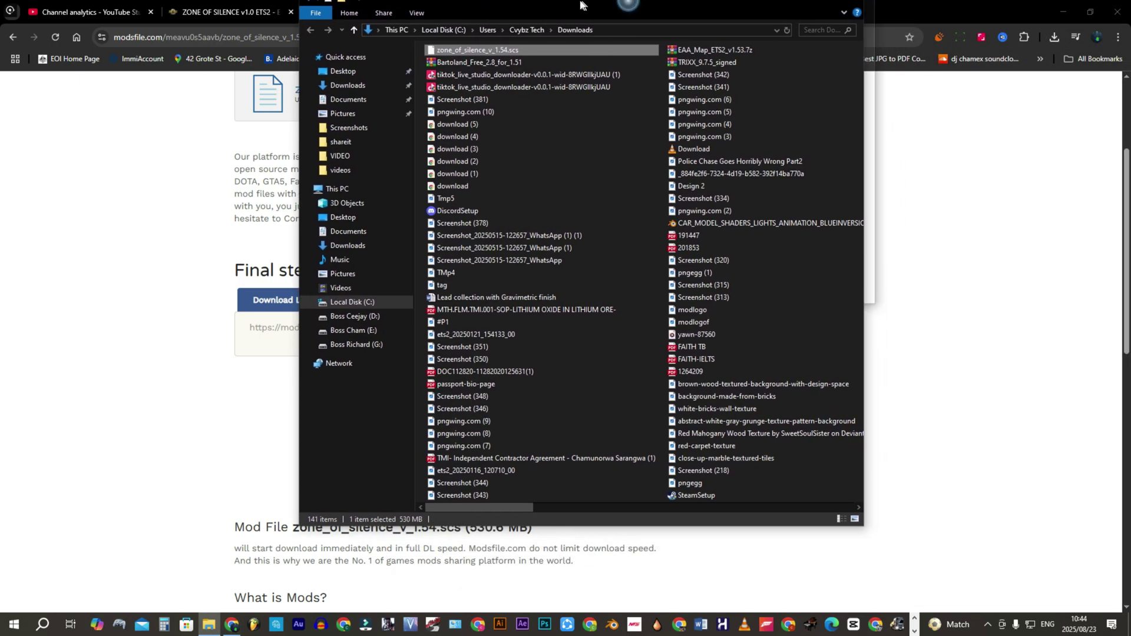
Cut zone_of_silence_v_1.54.scs and paste it into Documents\Euro Truck Simulator 2\mod, resolving the conflict.
double_click(595, 6)
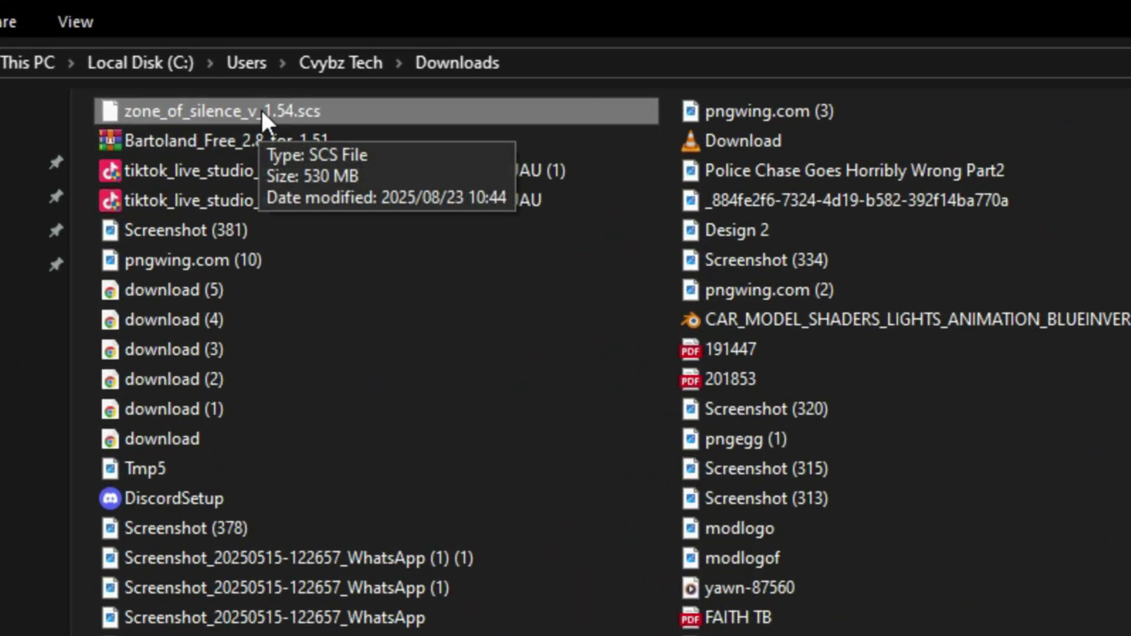
right_click(261, 110)
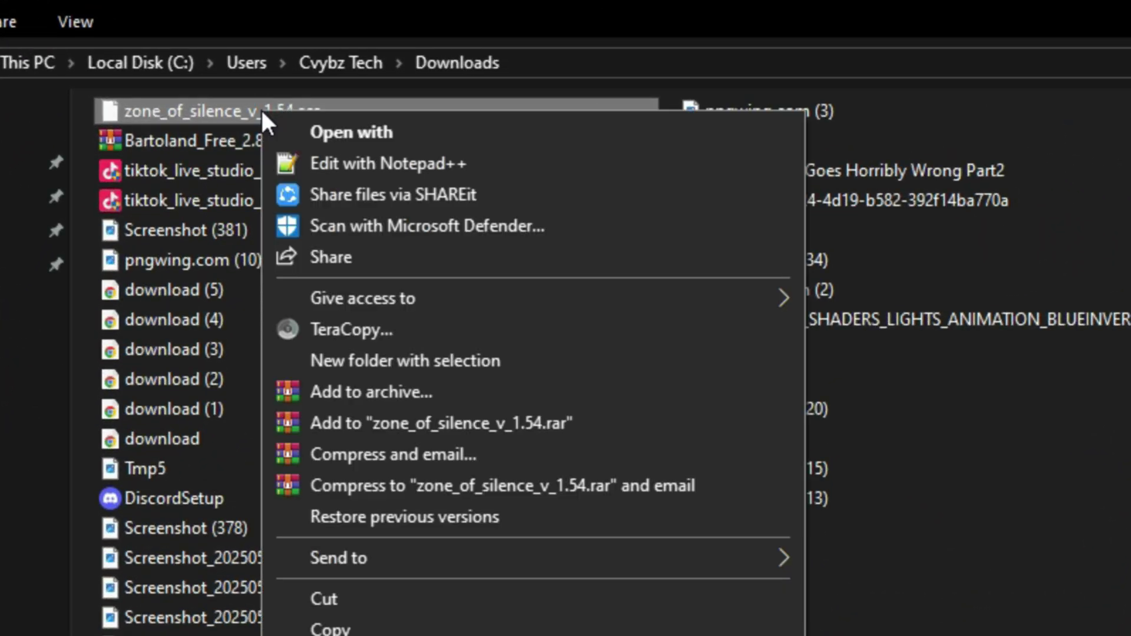
click(368, 606)
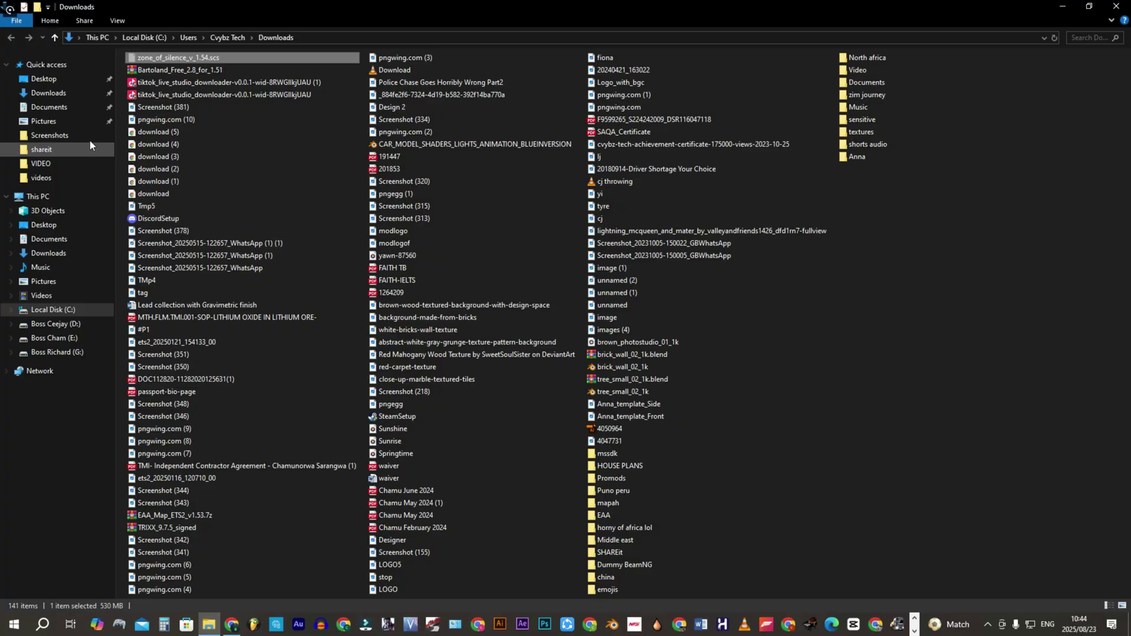
click(66, 112)
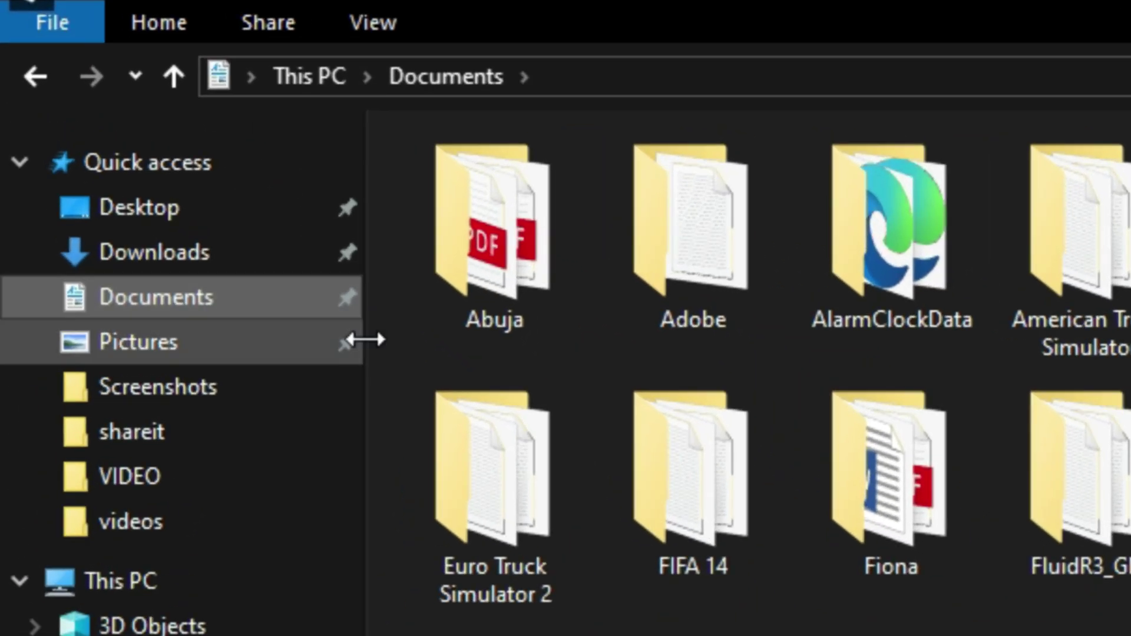
double_click(545, 461)
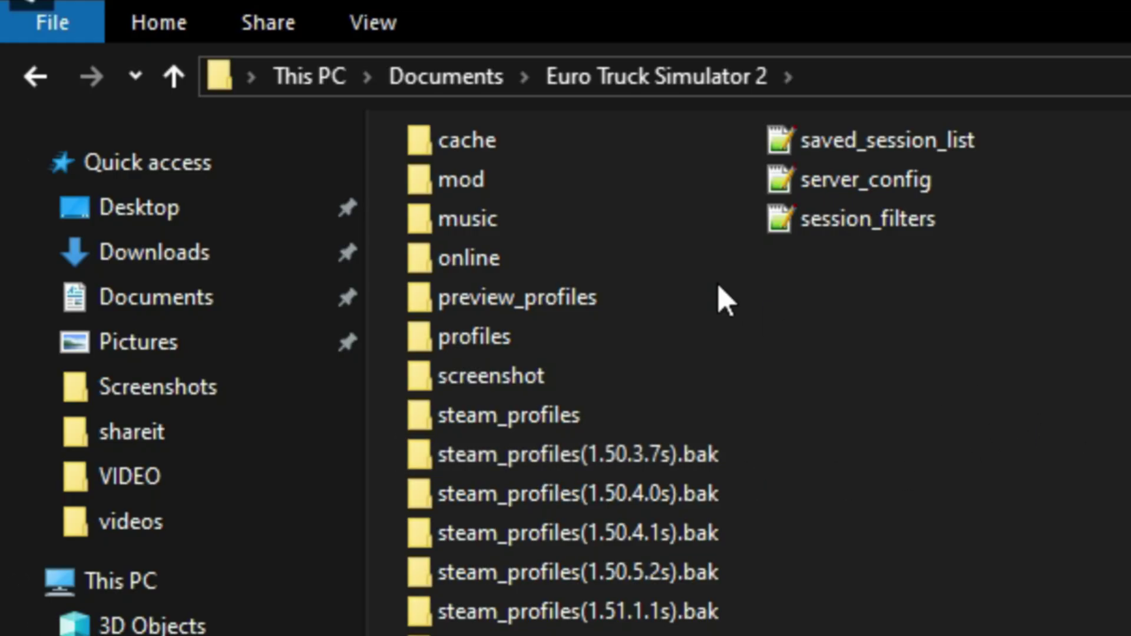
double_click(480, 192)
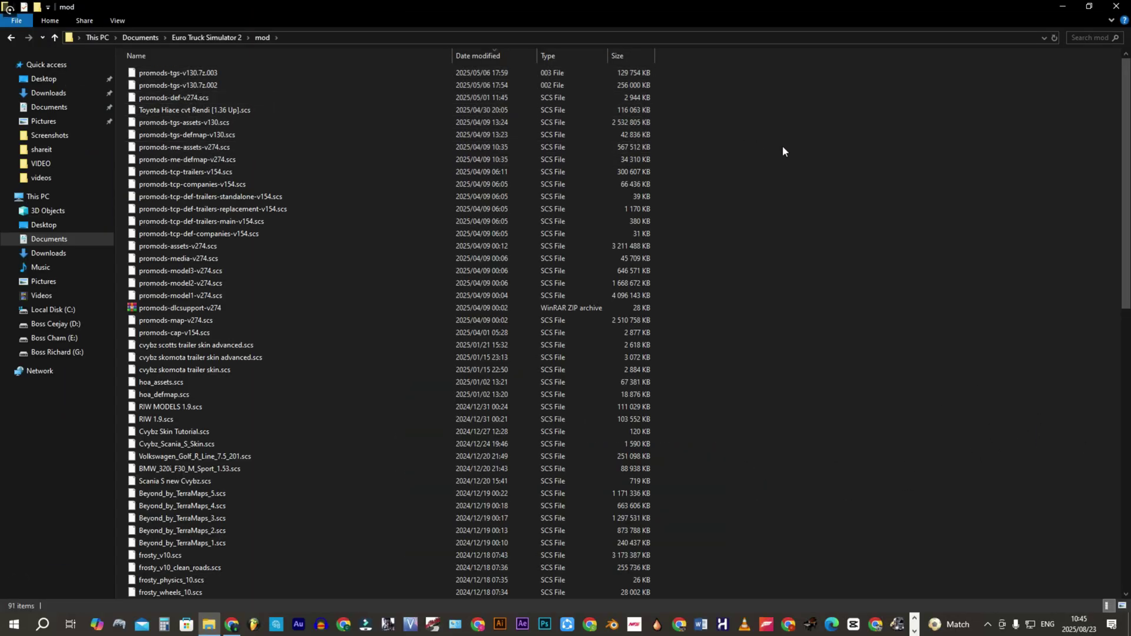
right_click(835, 130)
click(887, 214)
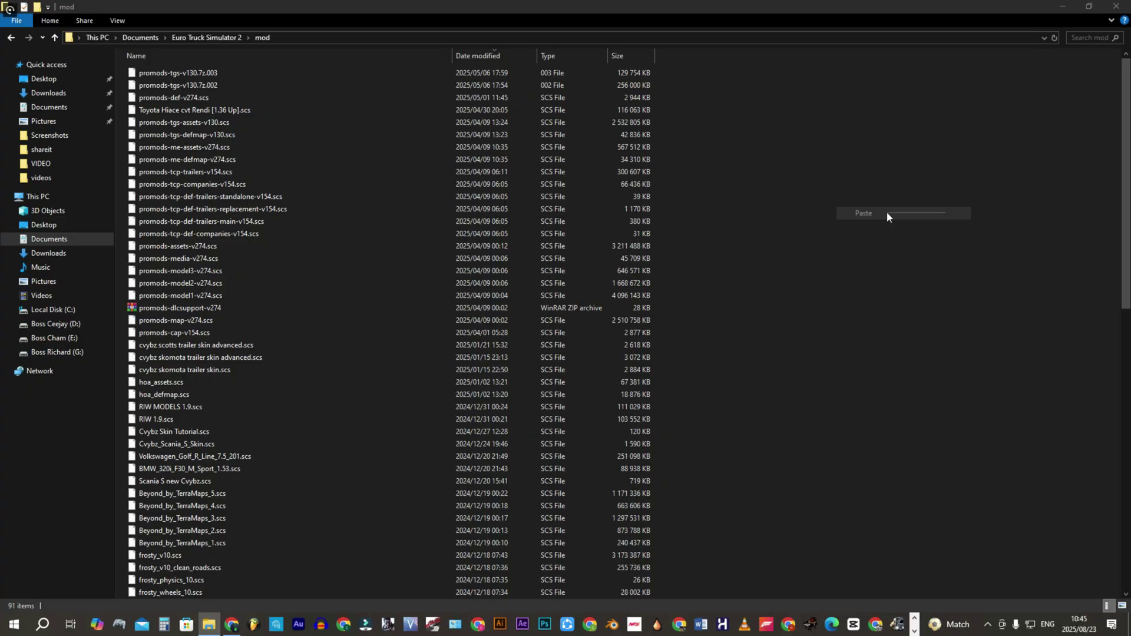
click(964, 327)
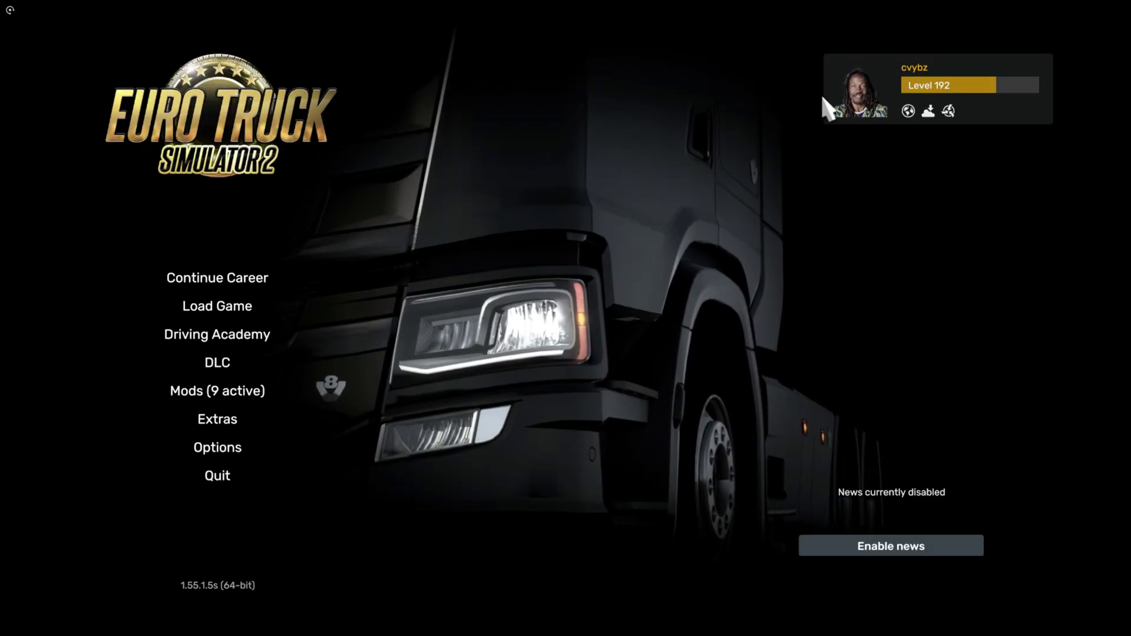
Start a new profile named 'Zone of SIIenc', male, with the bearded profile picture.
click(836, 106)
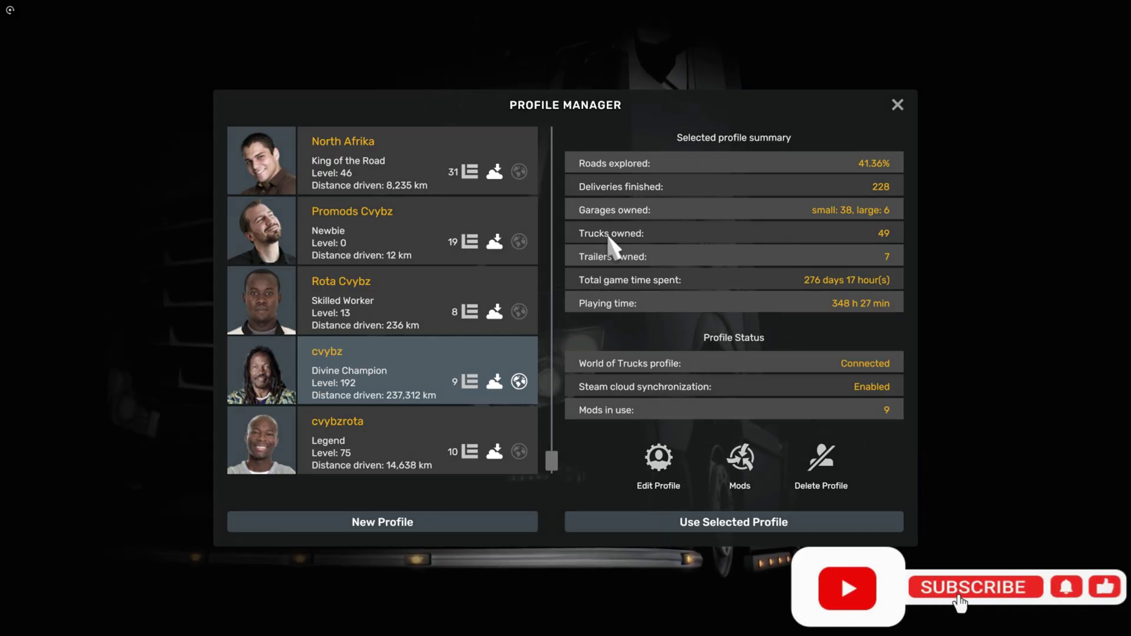
click(448, 522)
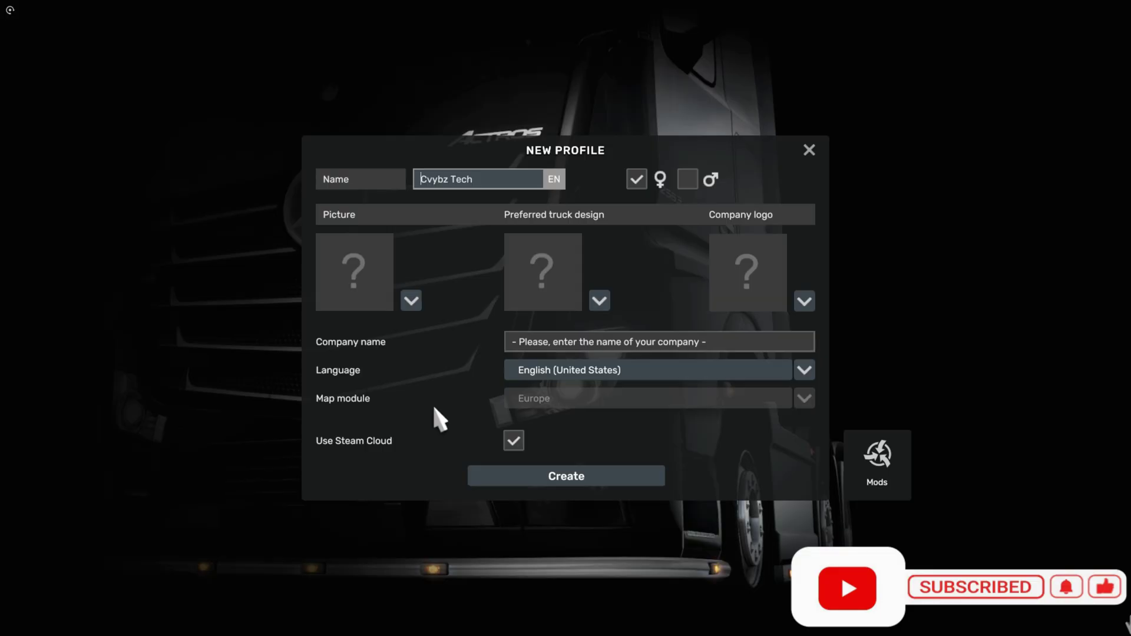
click(495, 191)
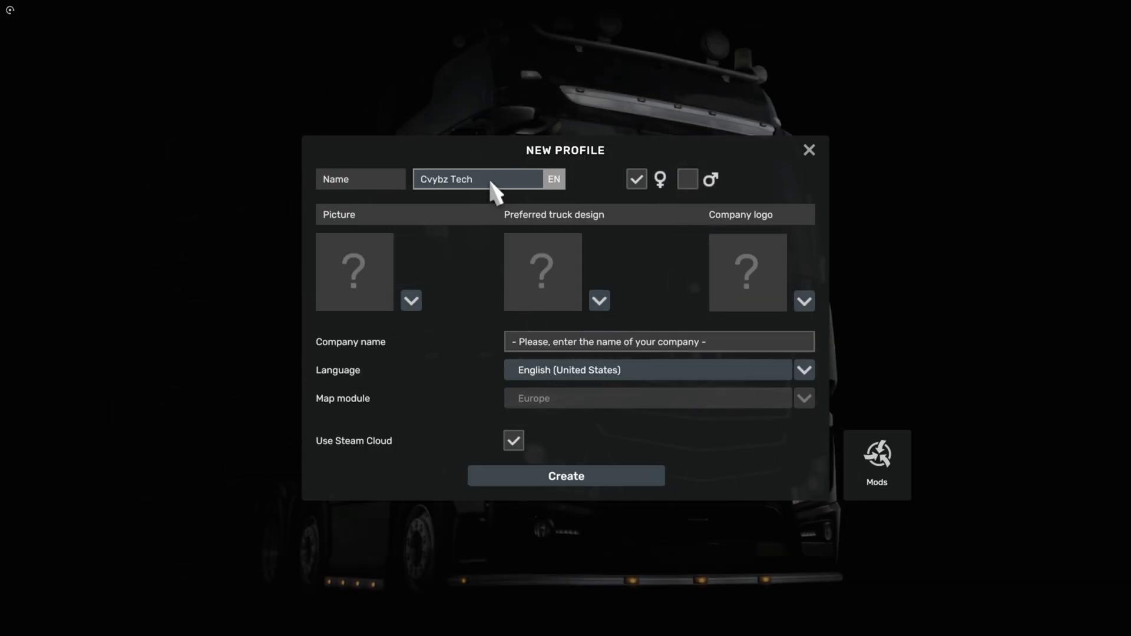
key(BackSpace)
key(BackSpace)
key(BackSpace)
key(BackSpace)
text(Zone of SII)
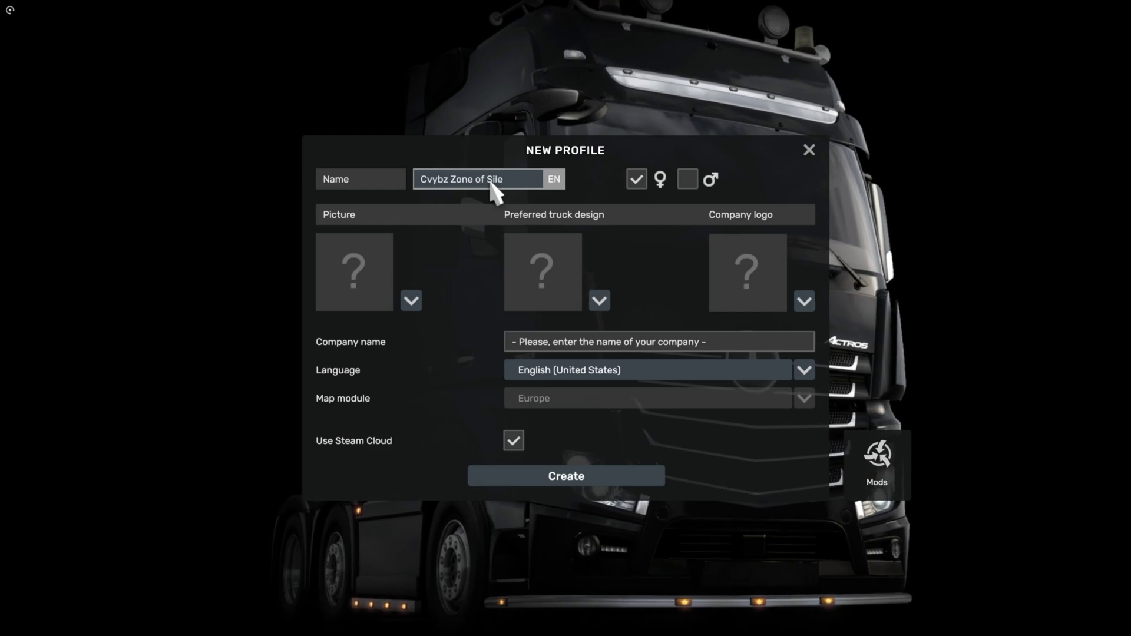
text(enc)
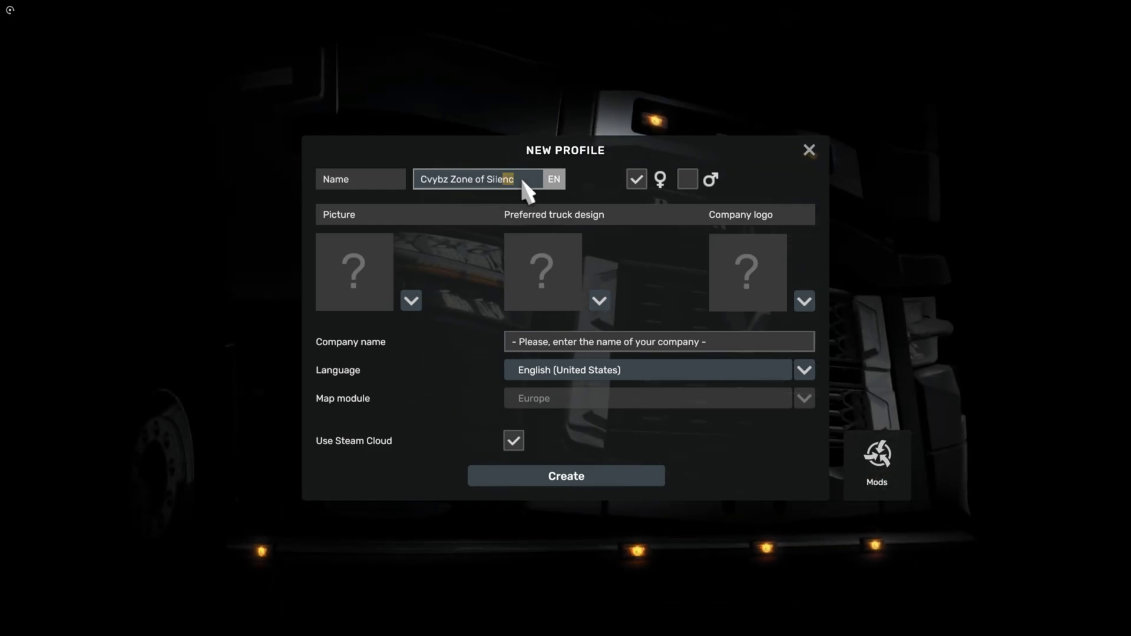
click(687, 179)
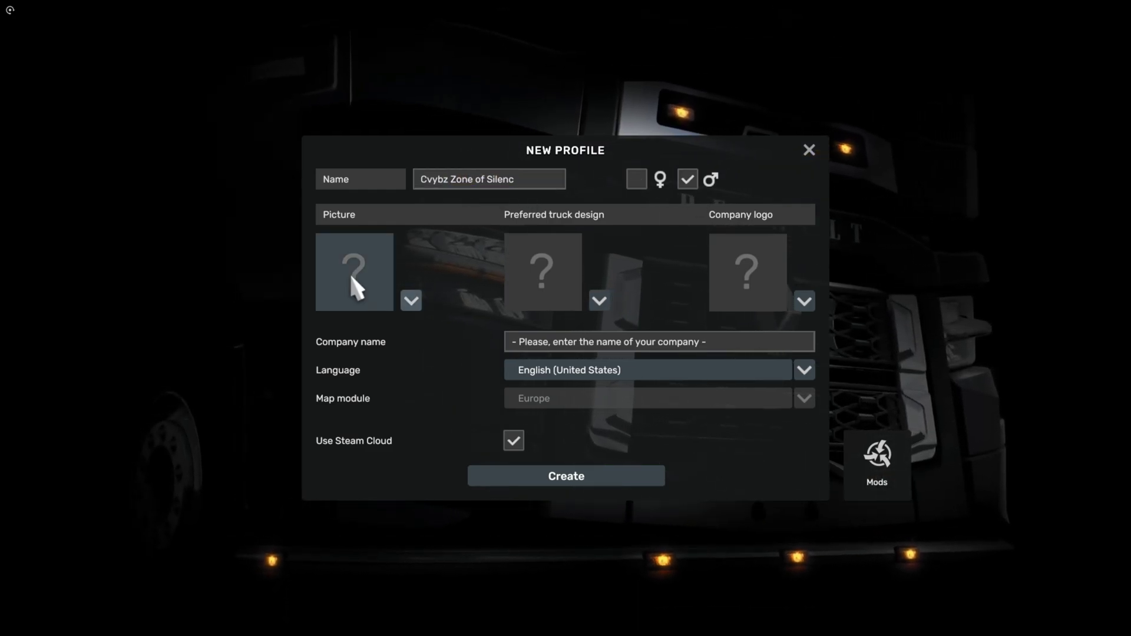
click(356, 286)
click(465, 348)
Choose the blue Scania as the preferred truck design.
click(529, 296)
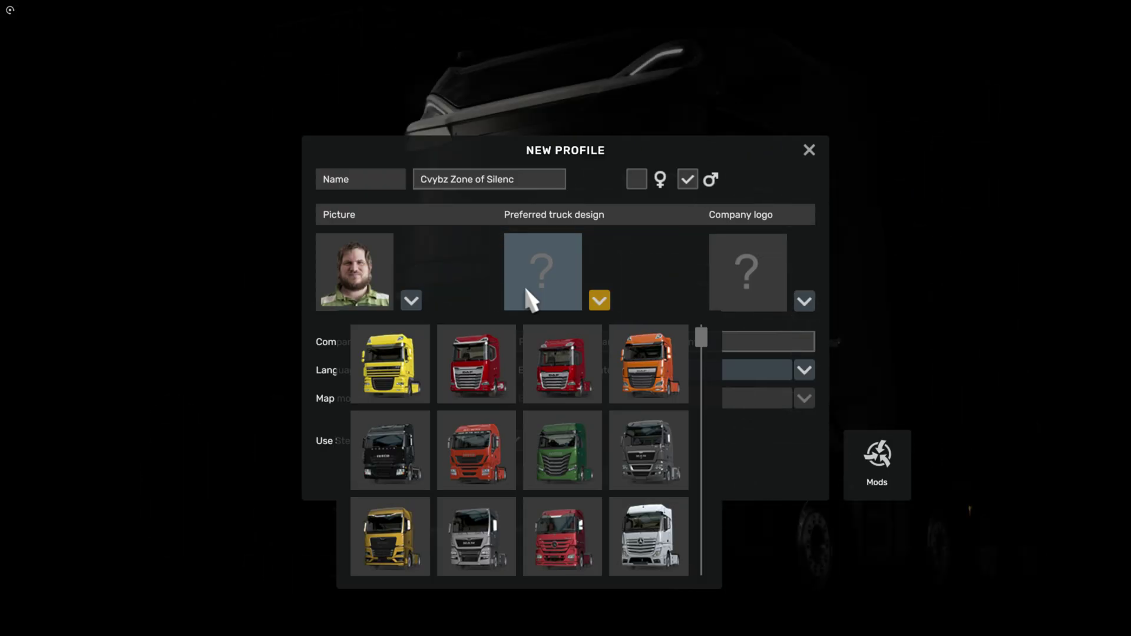
scroll(545, 401, down, 2)
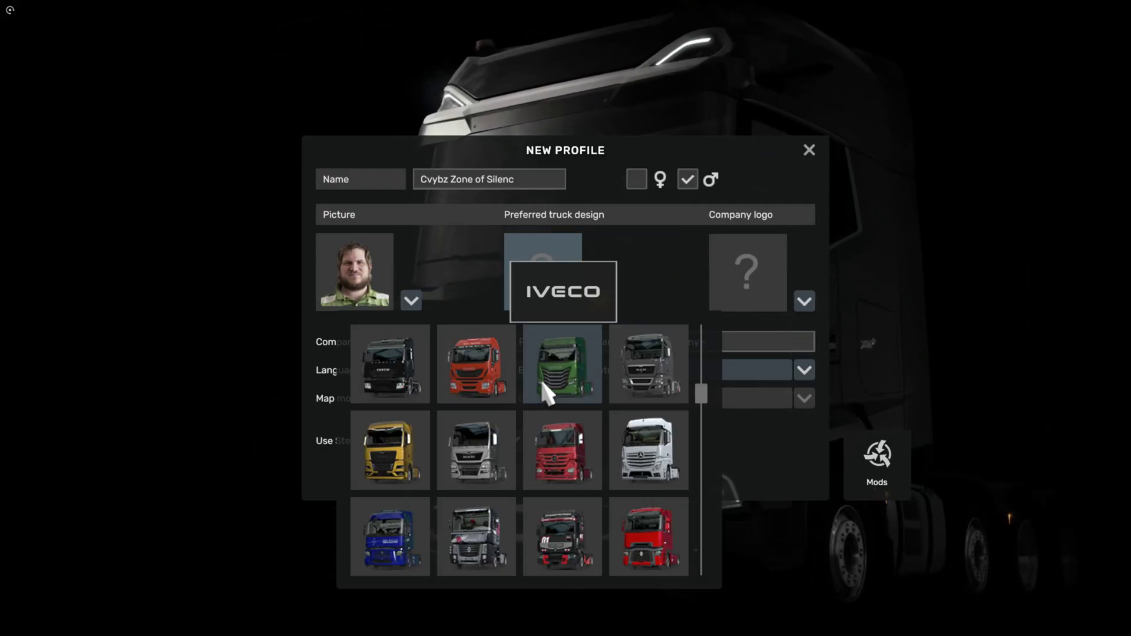
scroll(543, 383, down, 1)
scroll(545, 381, up, 2)
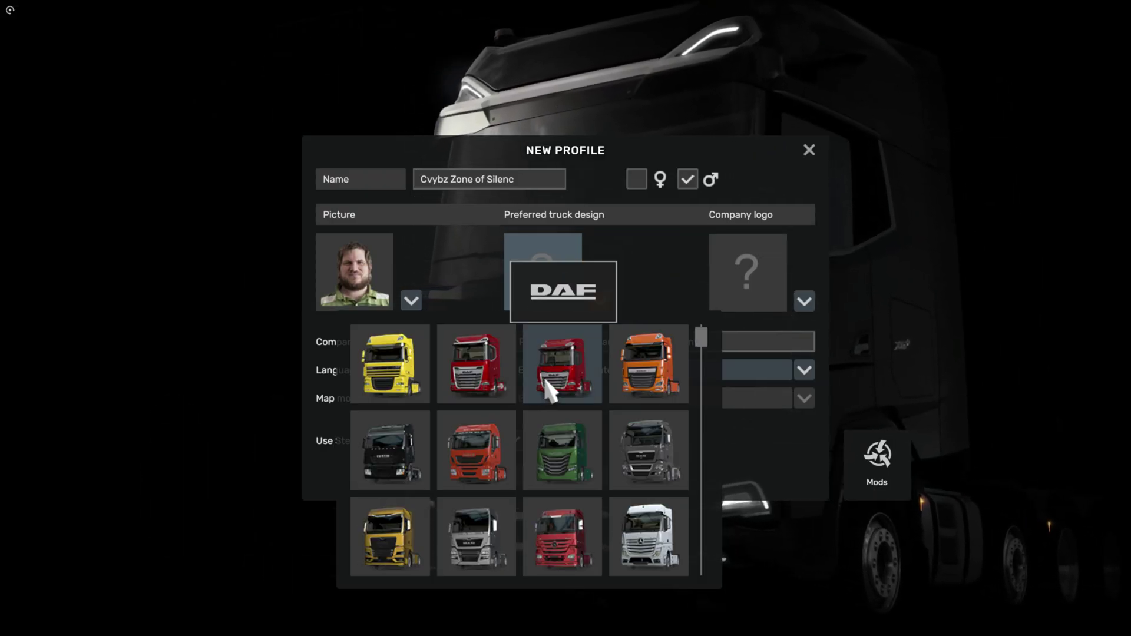
scroll(543, 386, down, 2)
scroll(541, 383, down, 3)
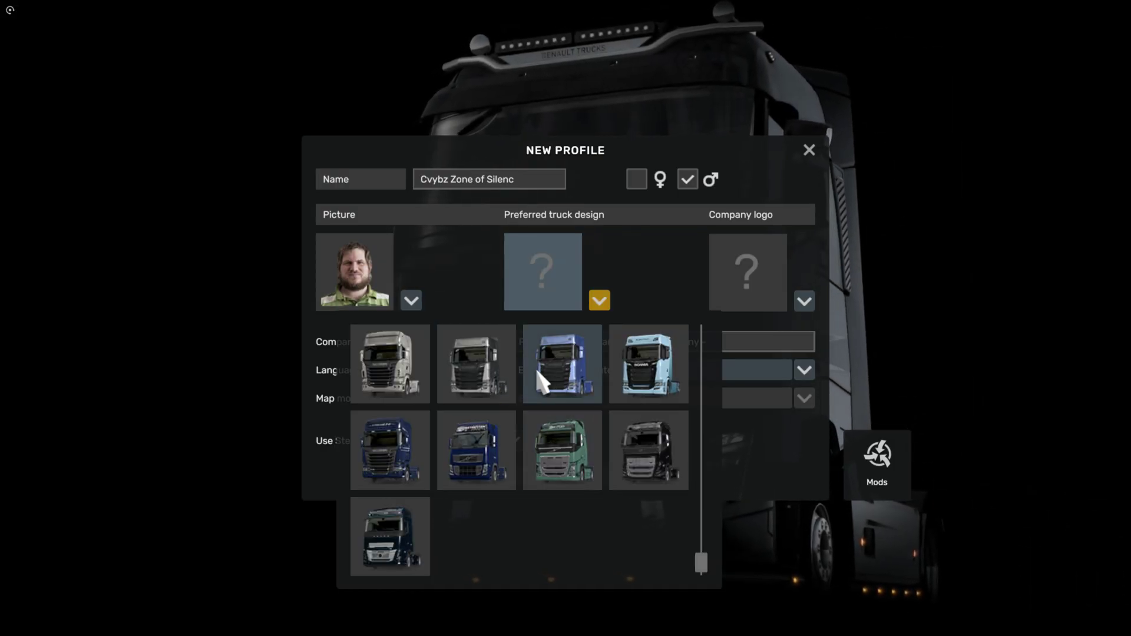
click(541, 383)
Pick the flame company logo and set the company name to 'Zone of Silence'.
click(804, 301)
click(695, 454)
click(604, 342)
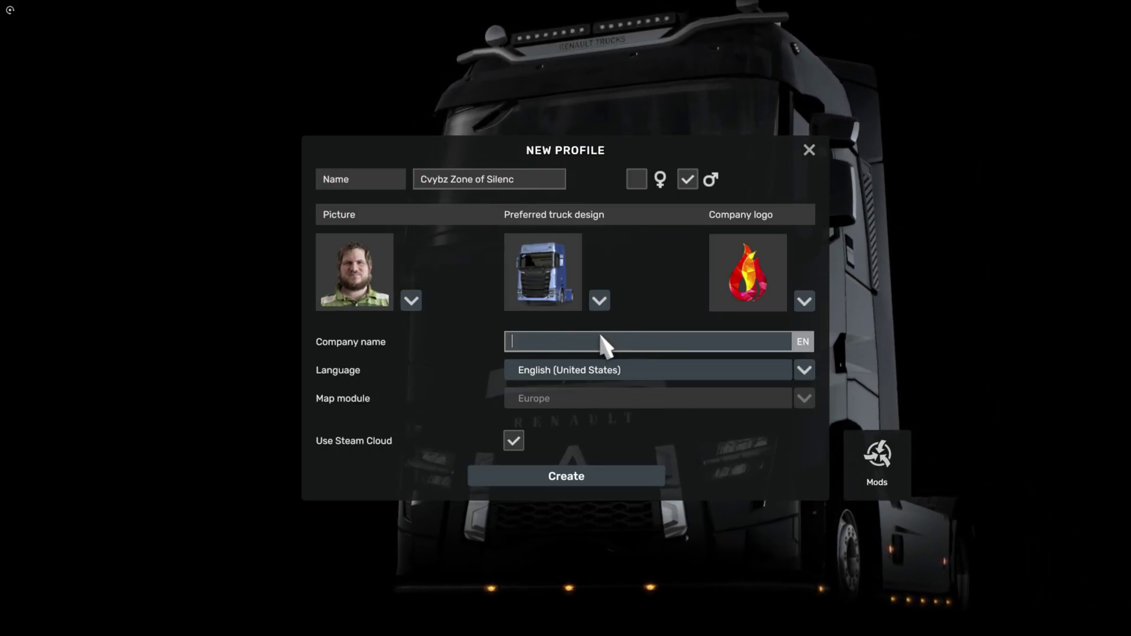
text(Zone of Silenc)
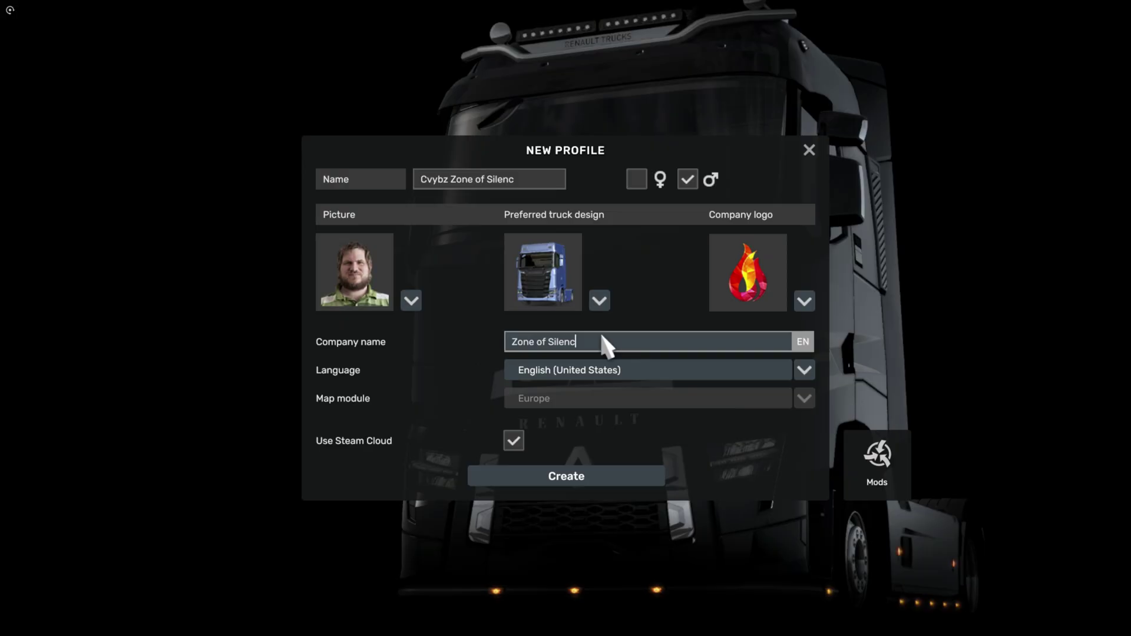
text(e)
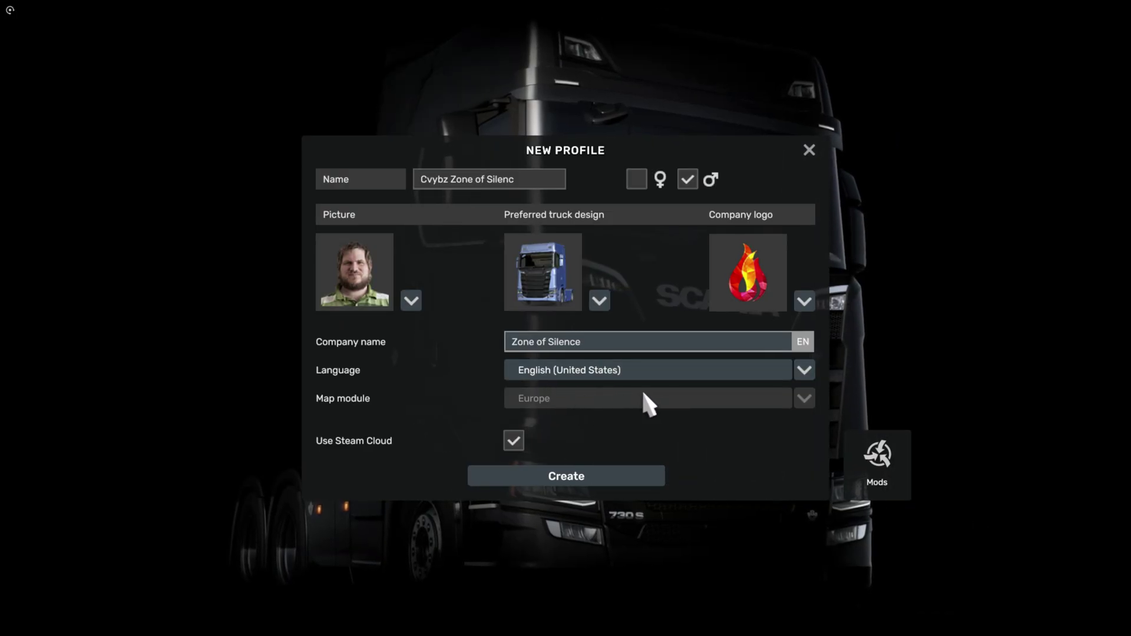
click(644, 393)
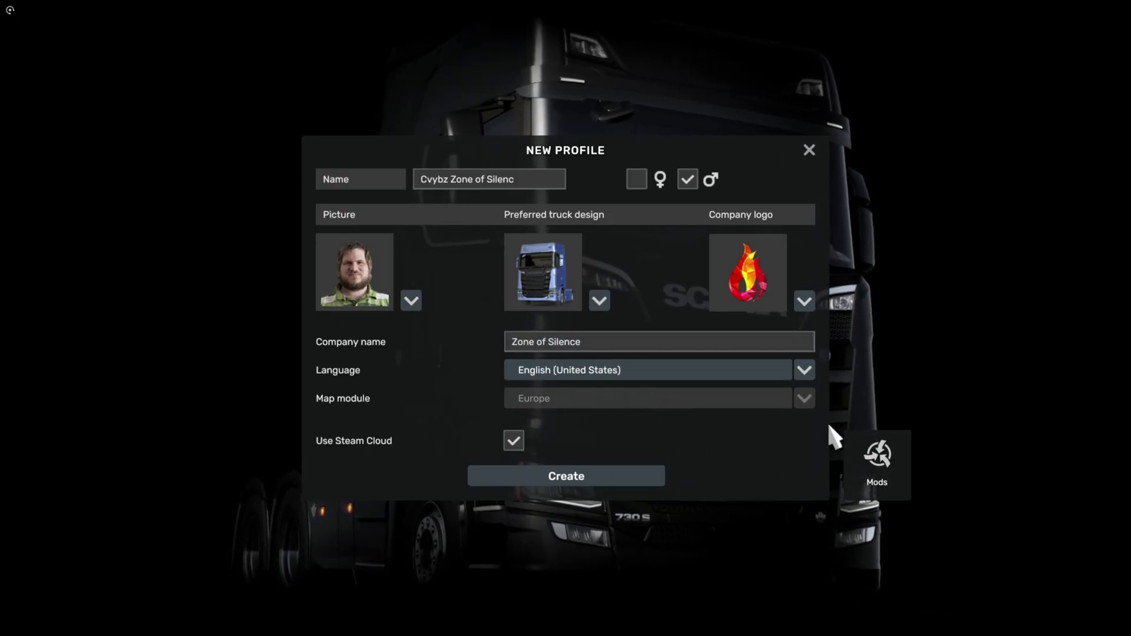
click(905, 466)
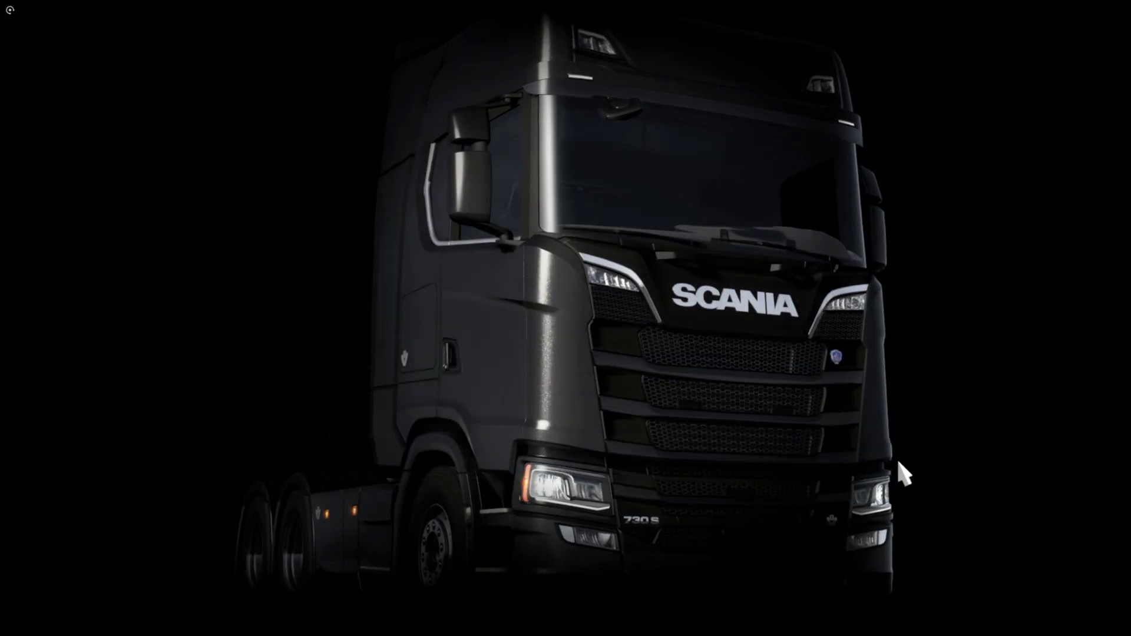
Search 'zo' in the Mod Manager, activate the zone of silence mod and confirm changes.
click(244, 52)
text(zo)
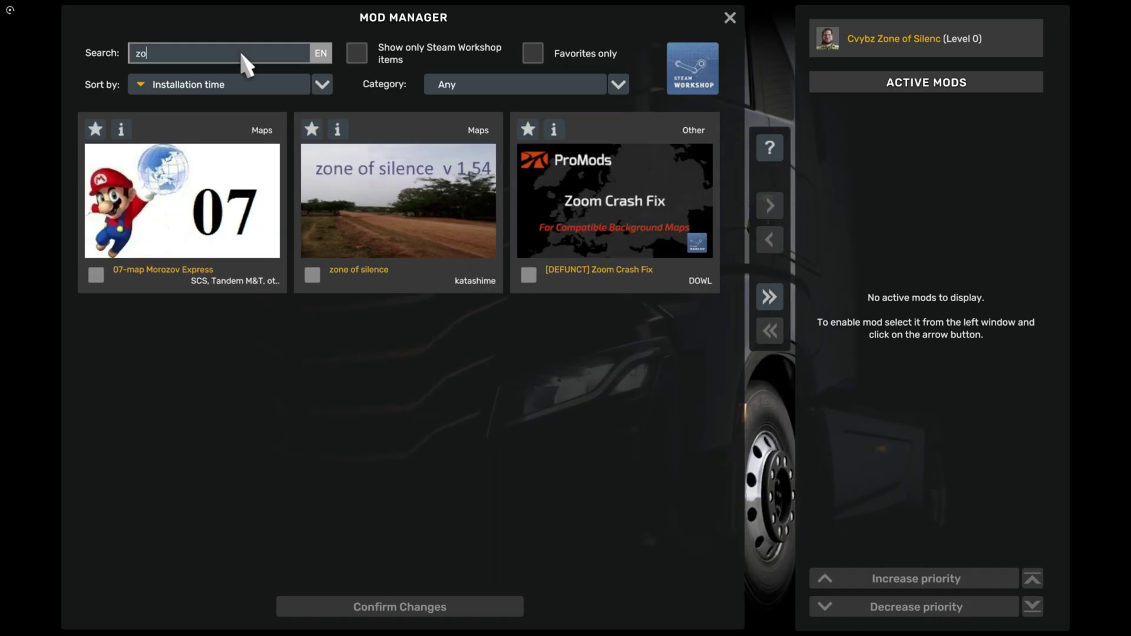
double_click(437, 238)
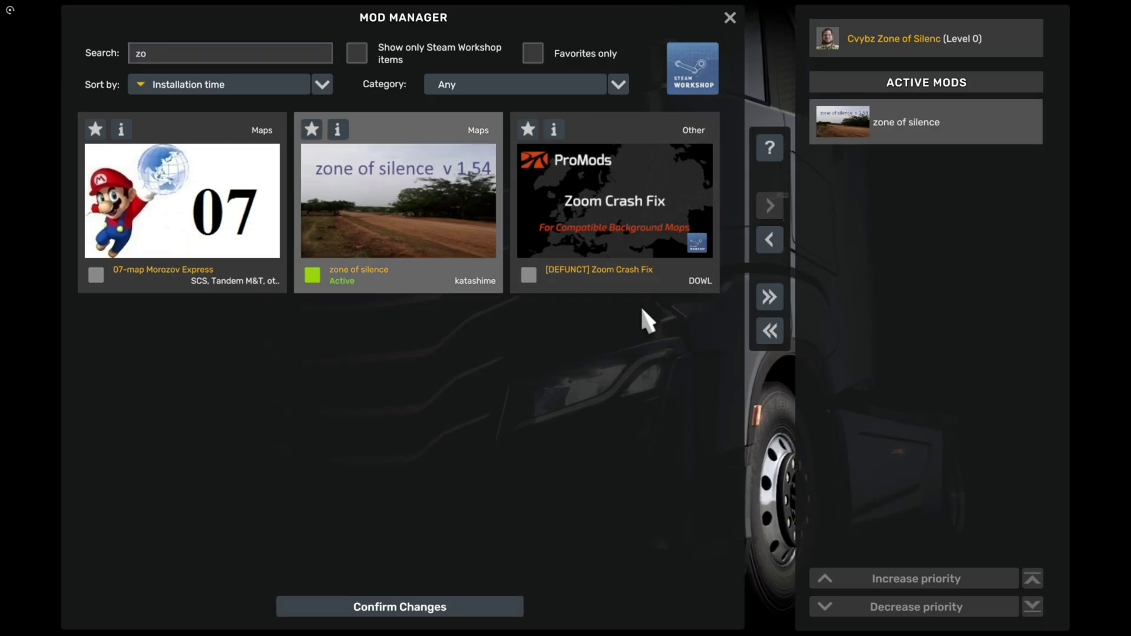
click(478, 610)
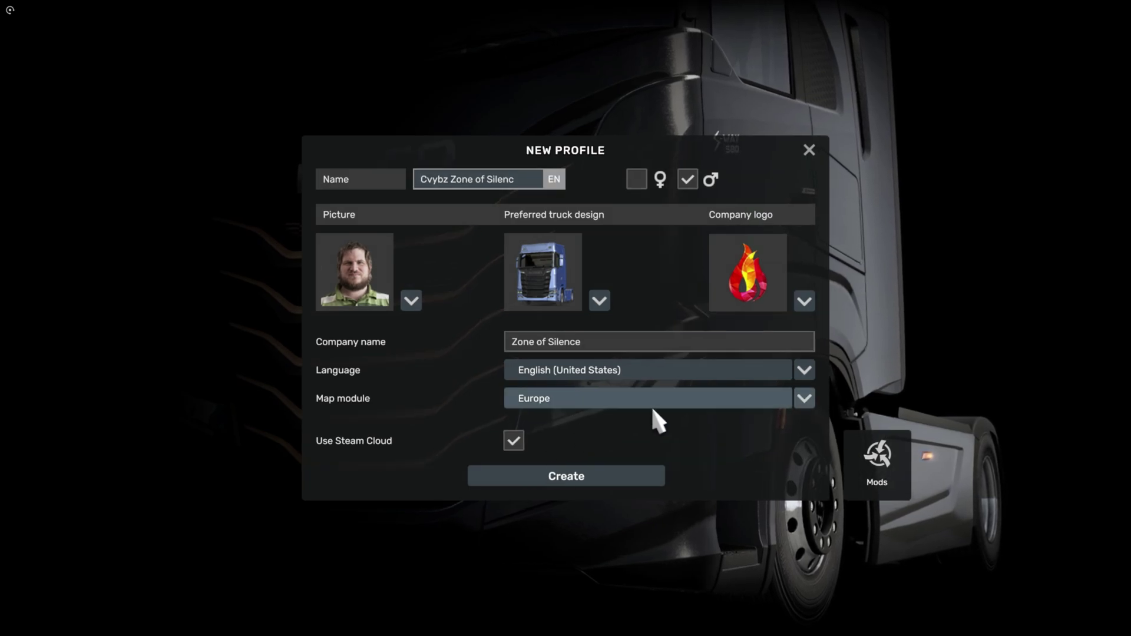
Set the map module to north_Tanzania.mbd and create the profile.
click(805, 398)
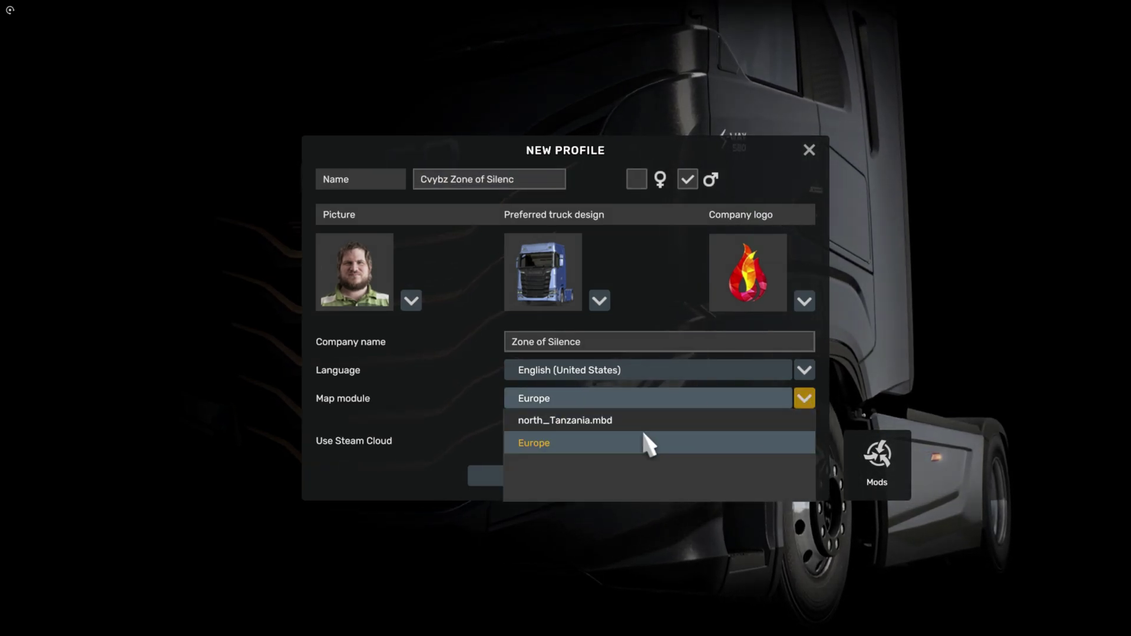
click(598, 421)
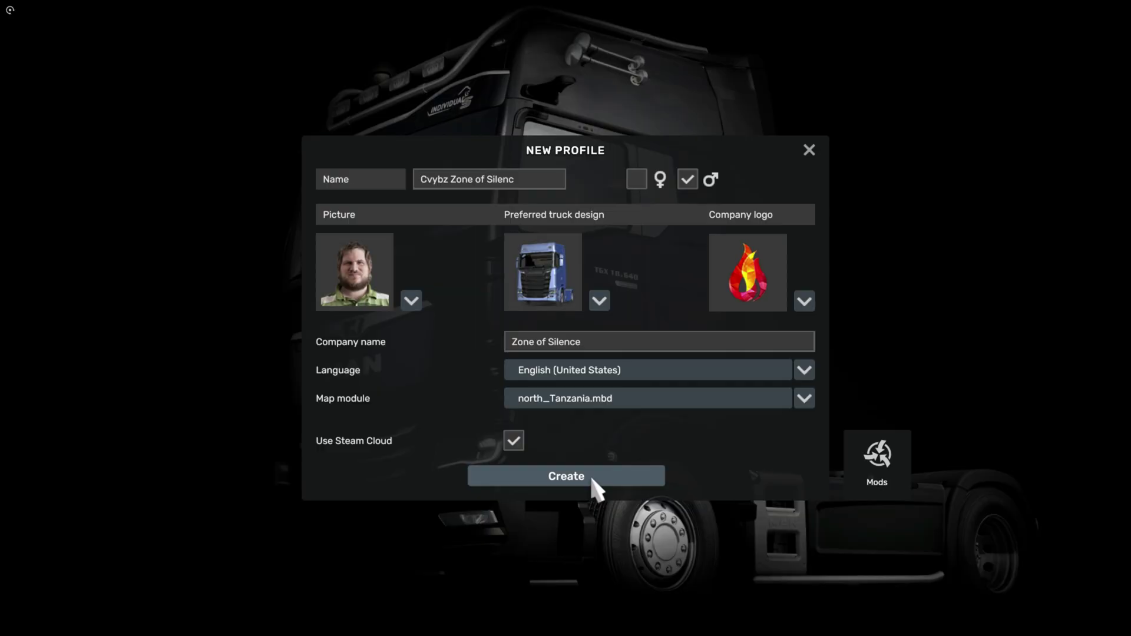
click(592, 478)
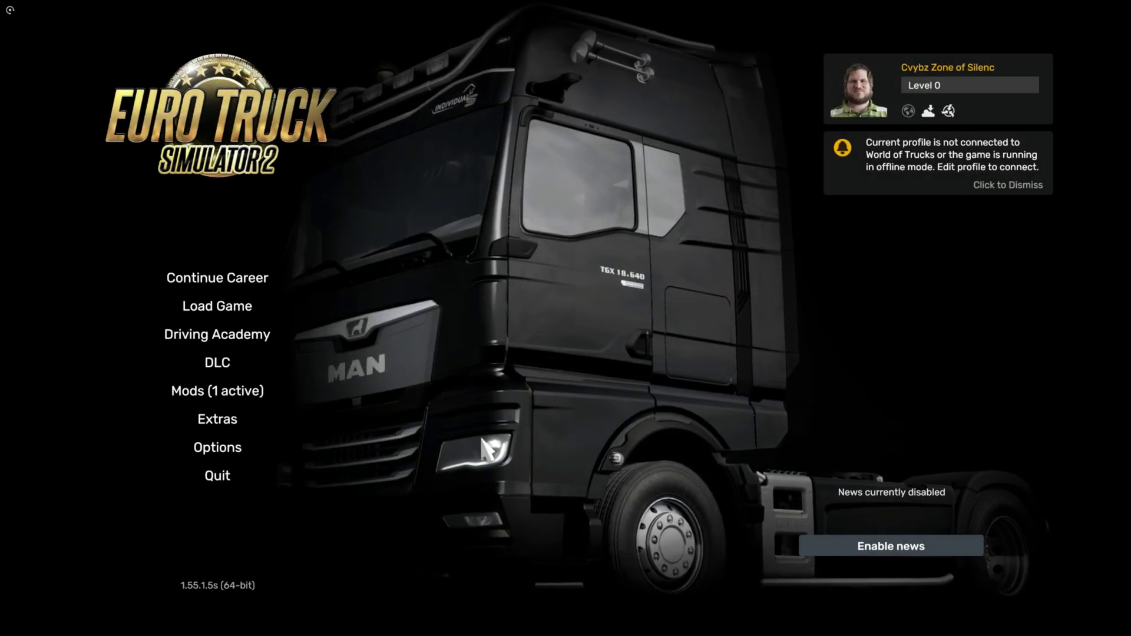
Continue the career and complete the input wizard with mouse steering, H-Shifter and range-splitter layout.
click(315, 282)
click(525, 407)
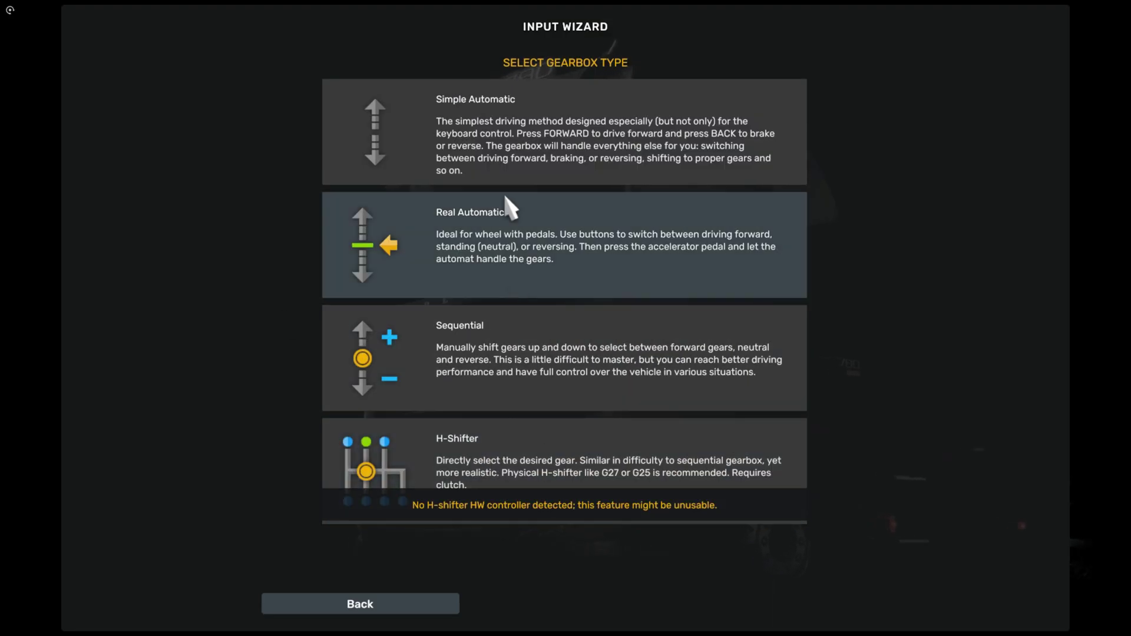
click(517, 469)
click(528, 404)
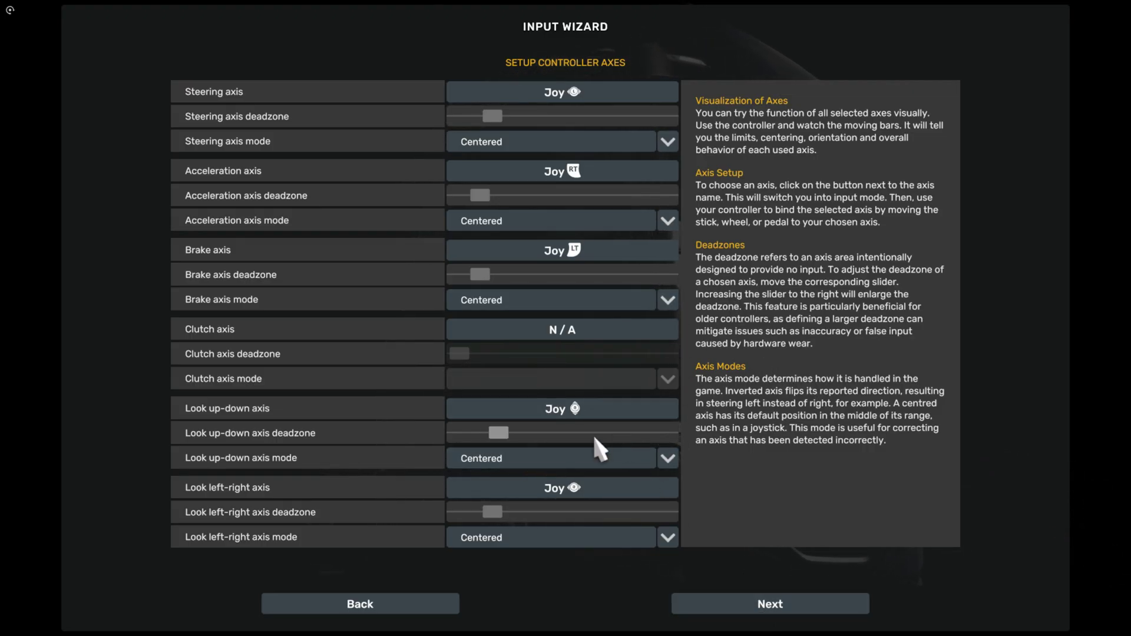
click(757, 607)
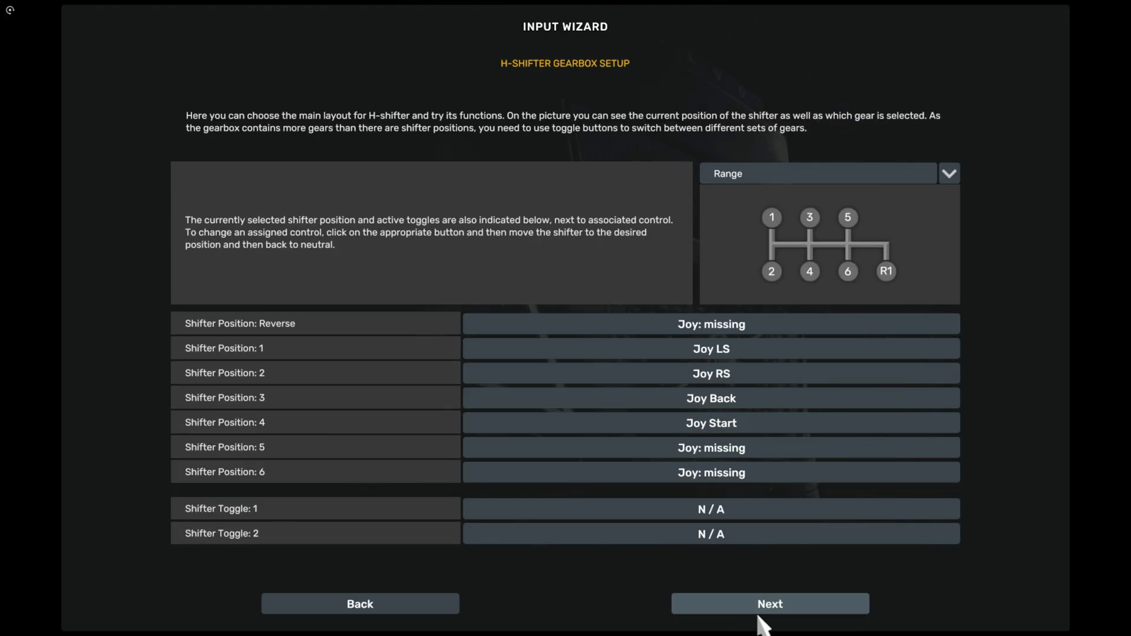
click(760, 611)
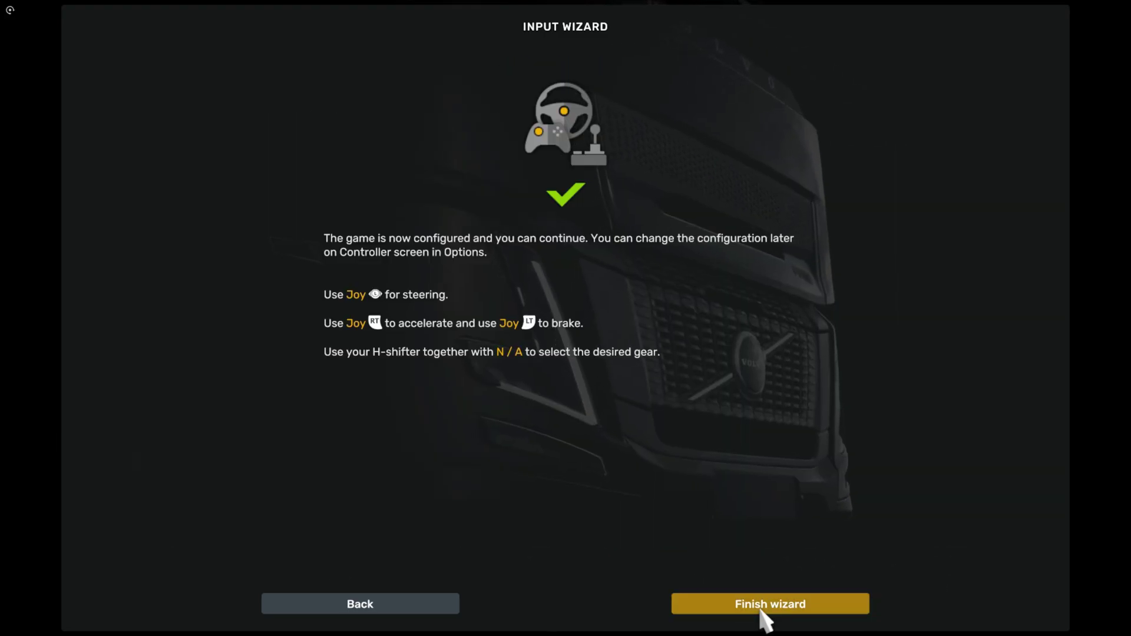
click(760, 614)
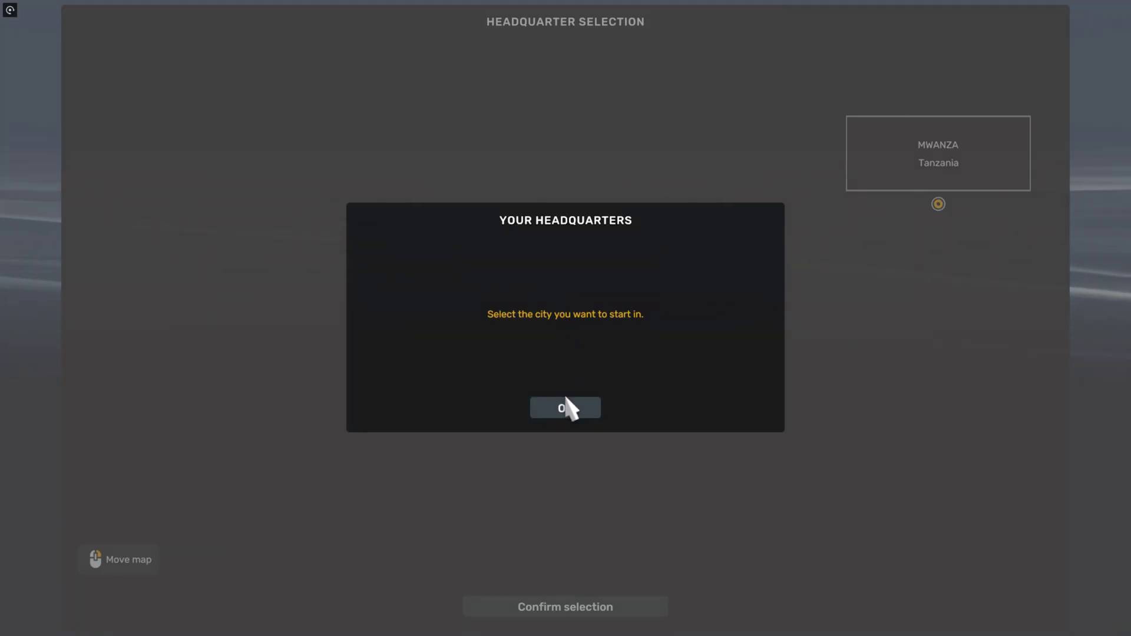
Confirm Tanzania as headquarters, then shift the truck into reverse and back up.
click(566, 408)
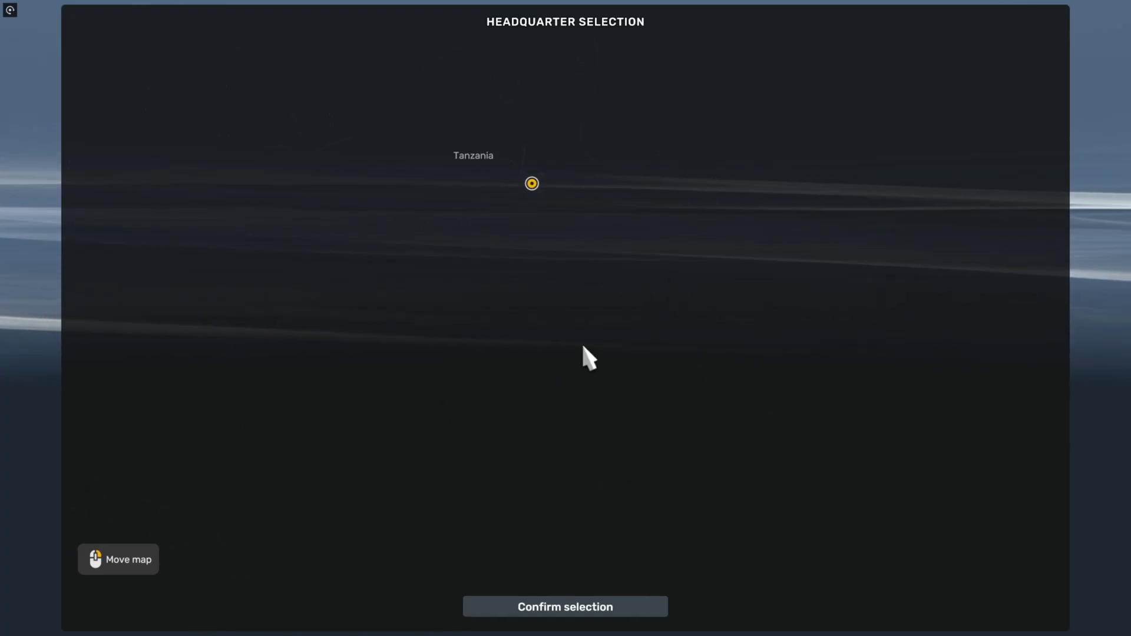
click(601, 606)
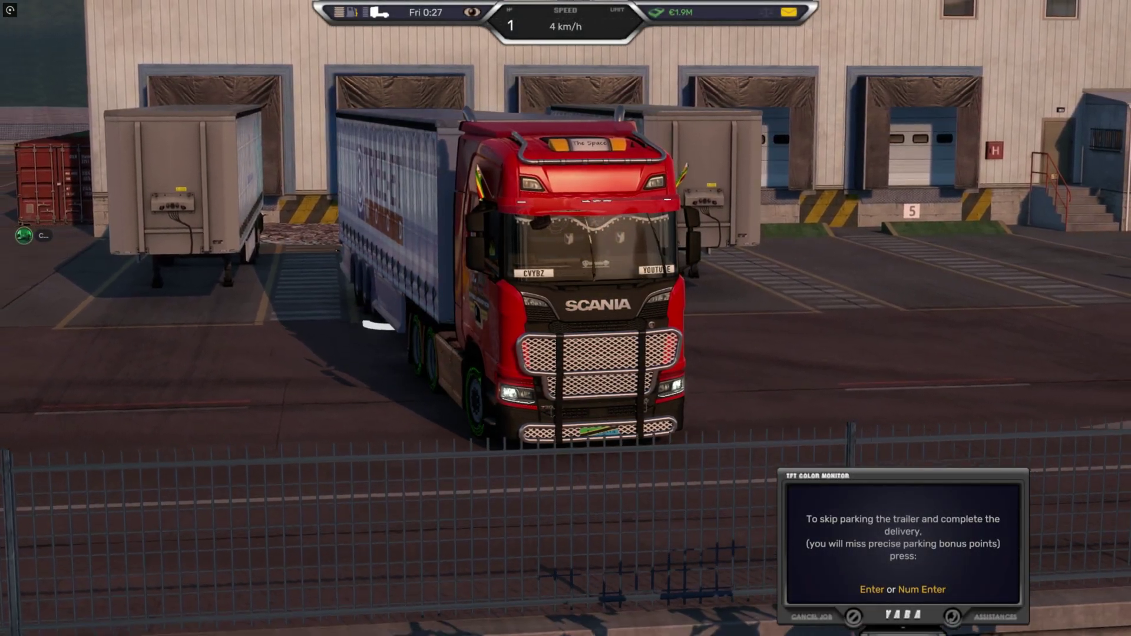
key(s)
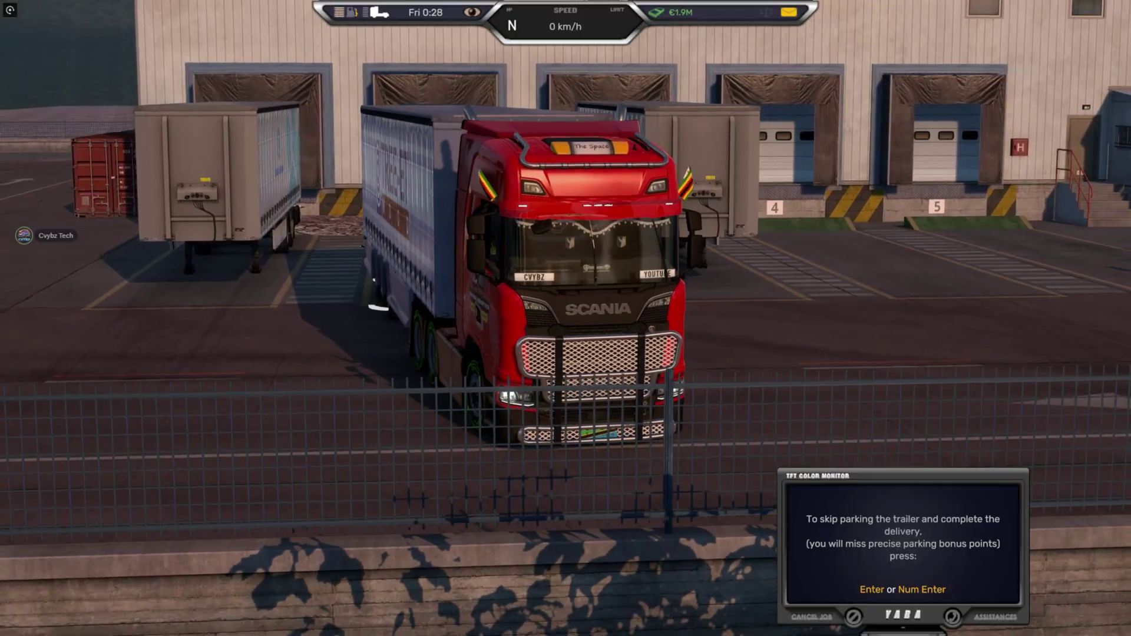
key(s)
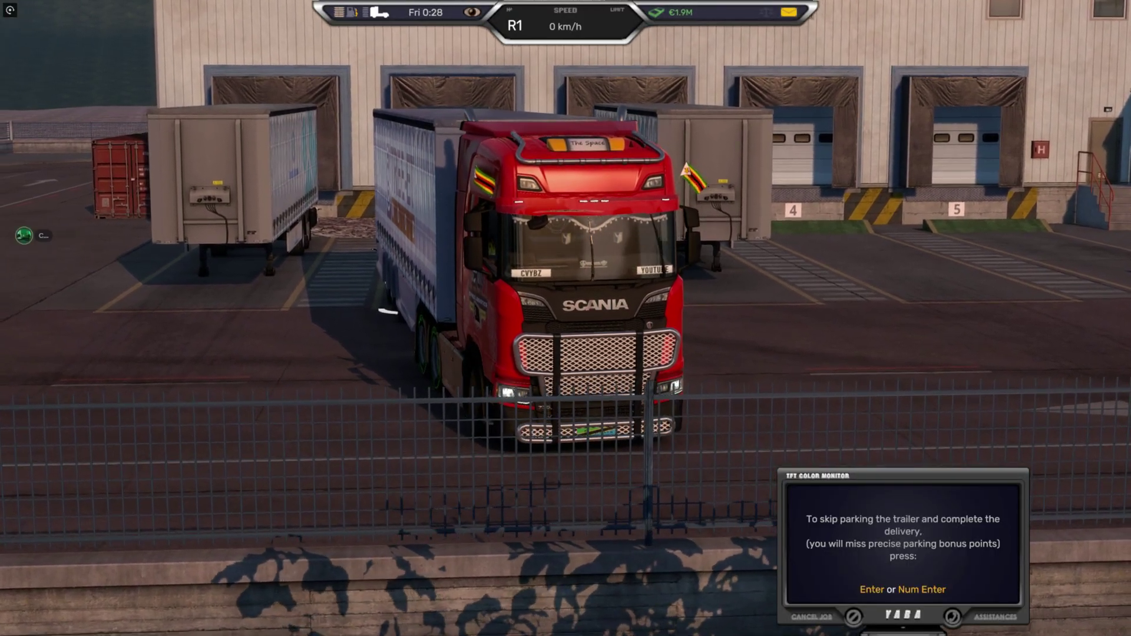